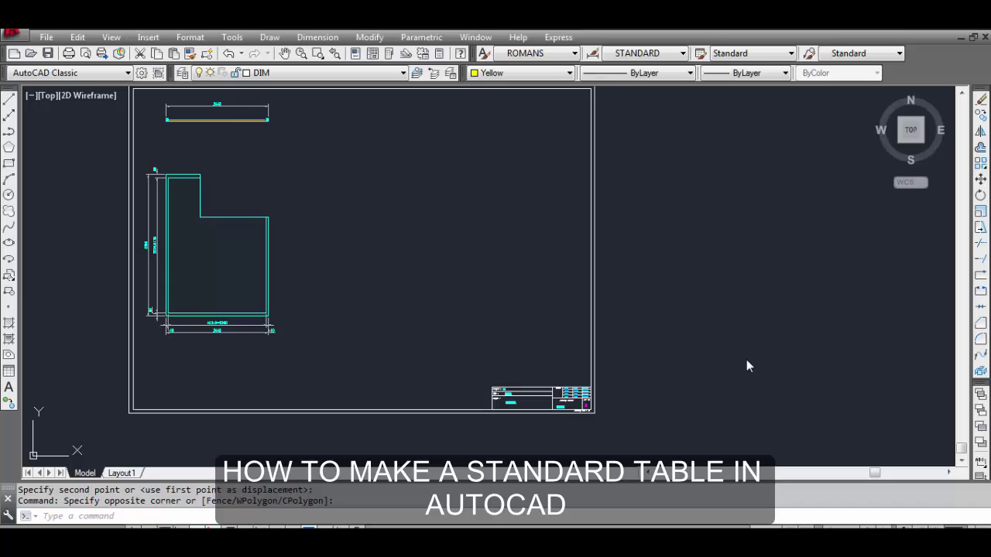
Zoom out so the whole title-block drawing sheet sits small near the view centre.
scroll(541, 306, "down", 4)
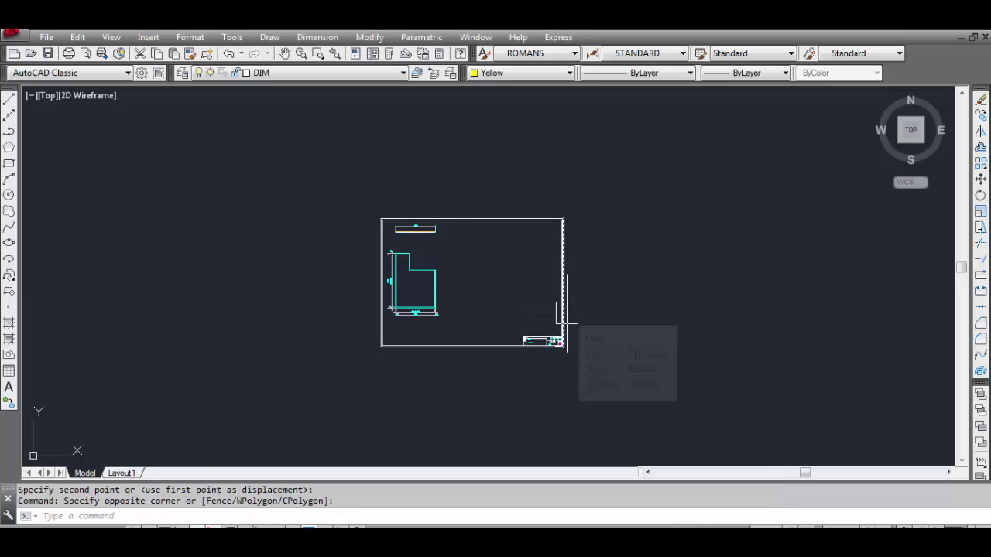
Open the Insert Table dialog from Draw > Table....
left_click(269, 37)
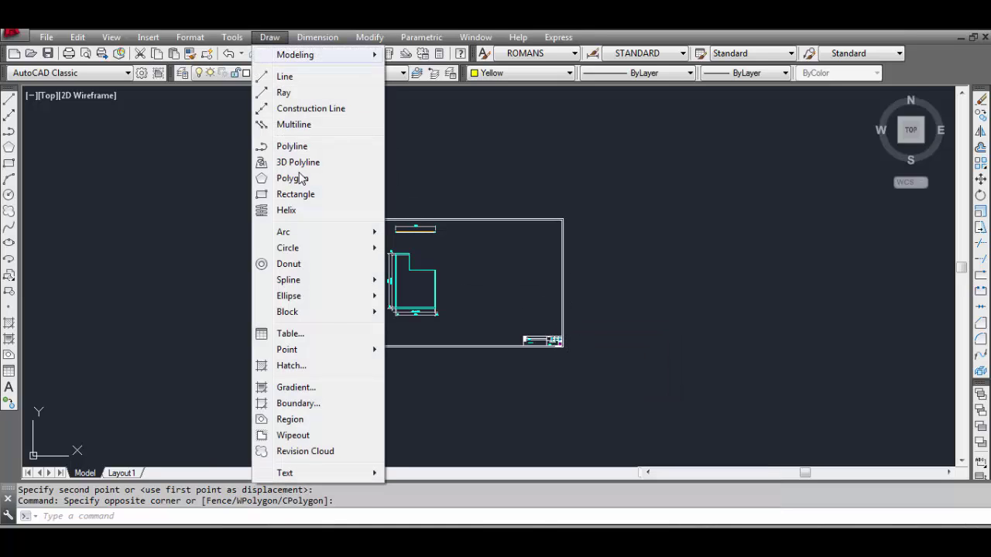
left_click(321, 333)
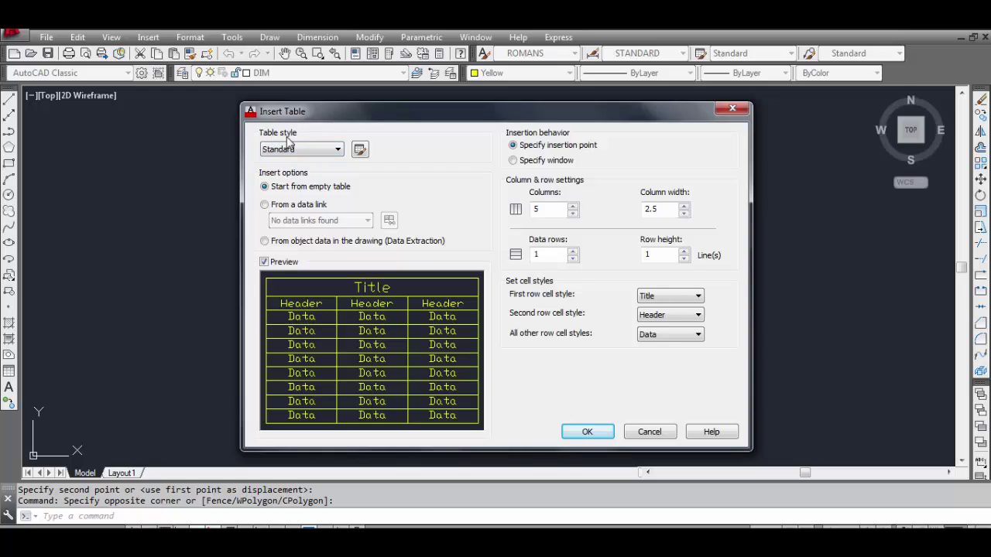
Keep the Standard table style and set 8 columns of width 3.5, 10 data rows, row height 2 lines.
left_click(310, 152)
left_click(307, 160)
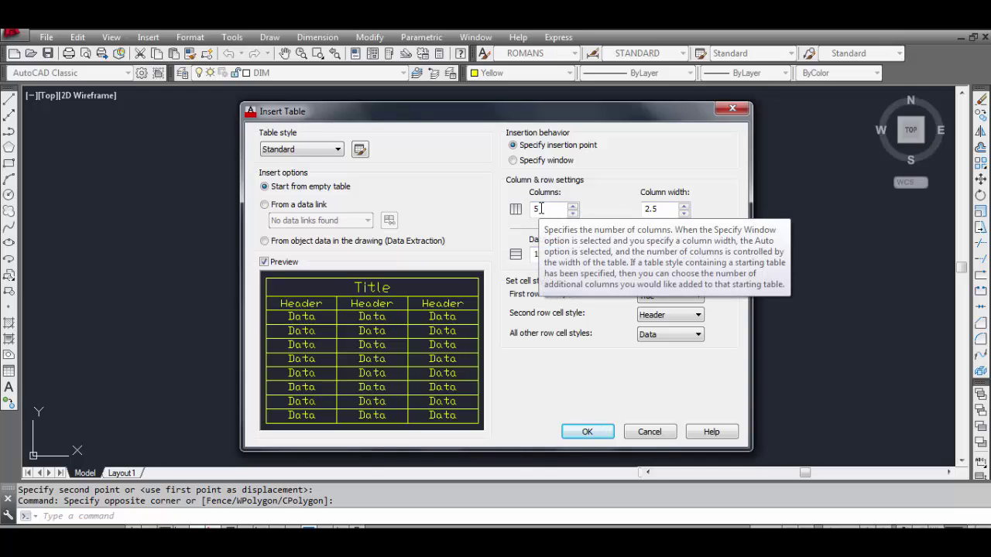
double_click(572, 206)
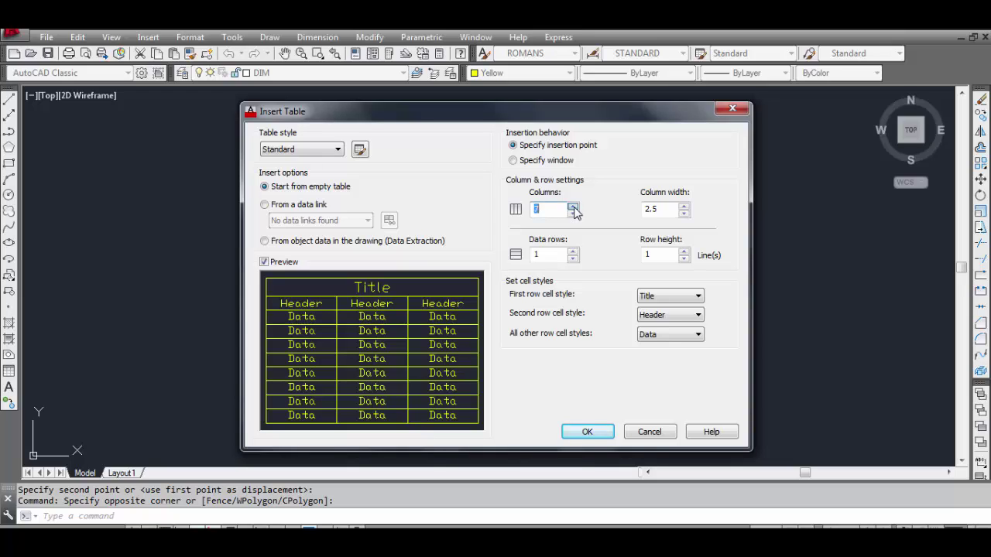
left_click(573, 207)
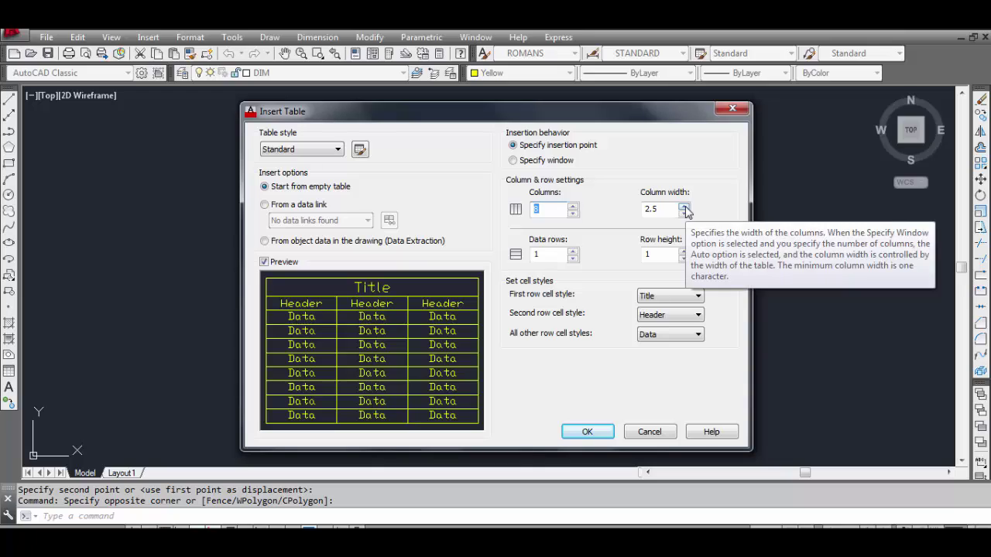
left_click(684, 207)
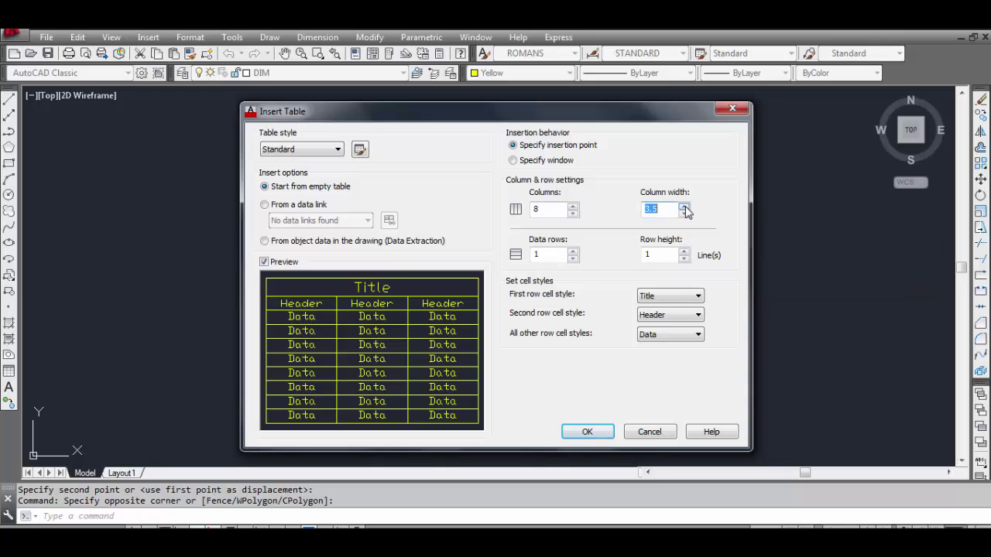
double_click(572, 252)
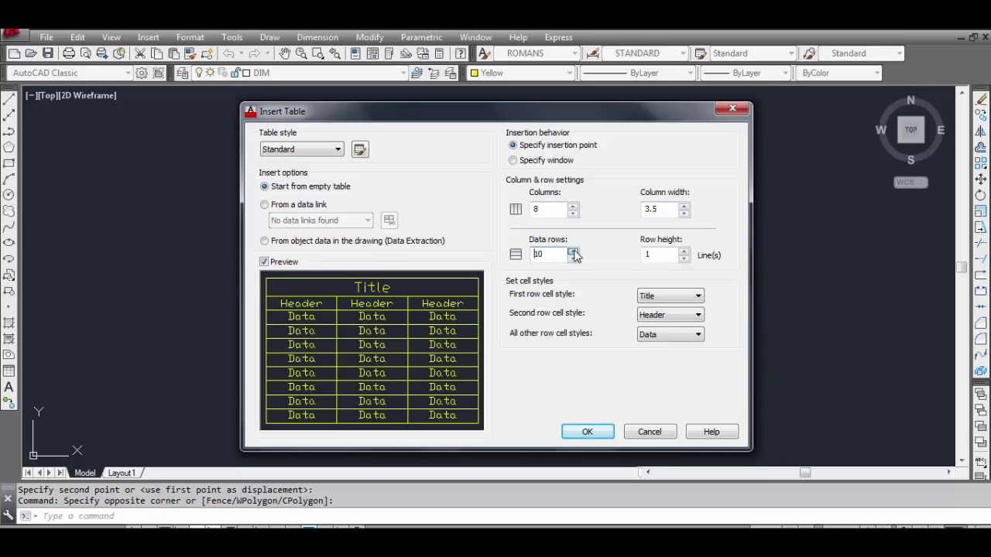
left_click(683, 252)
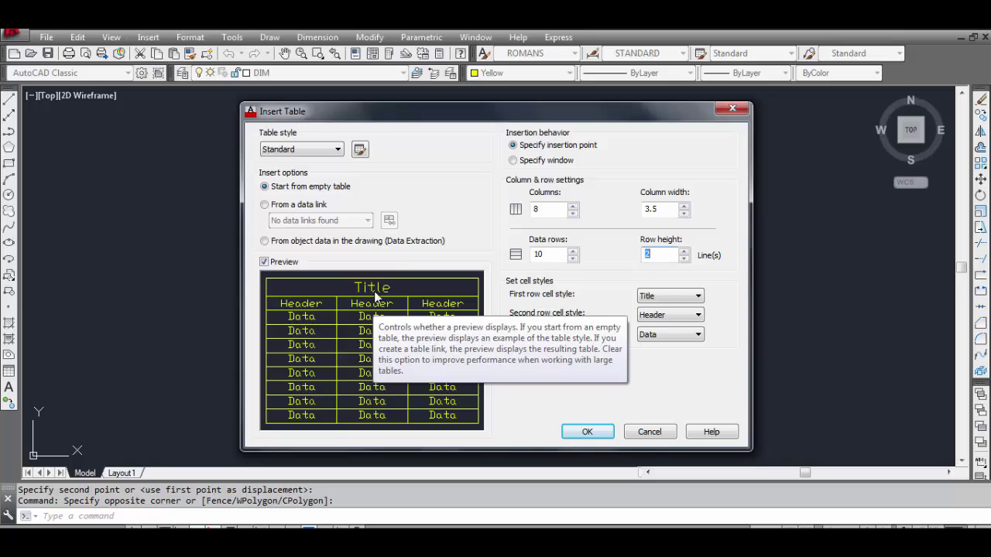
Try the Data and Header first-row cell styles, then leave it set to Title.
left_click(682, 297)
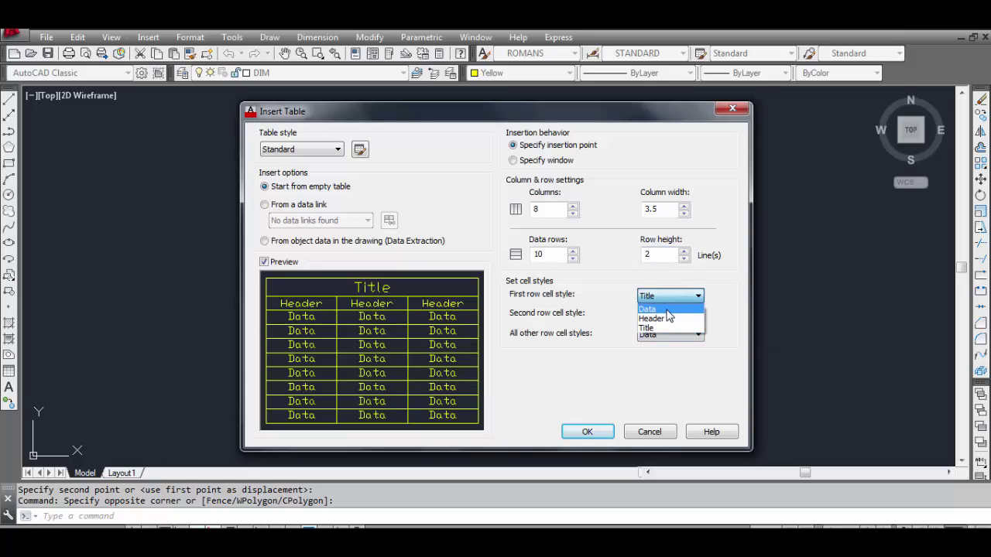
left_click(669, 310)
left_click(673, 297)
left_click(670, 318)
left_click(679, 298)
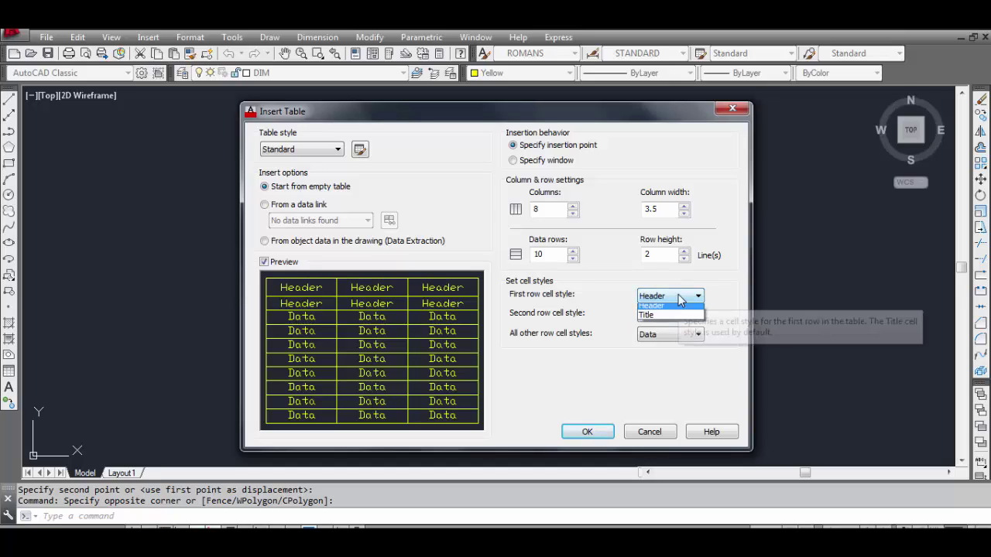
left_click(665, 328)
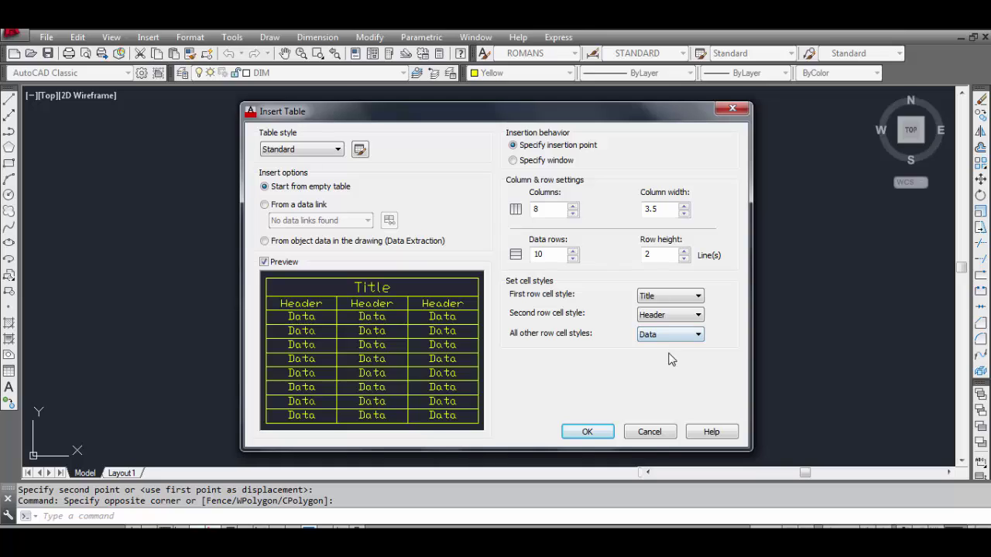
Accept the table settings and pick an insertion point to place the table.
left_click(588, 431)
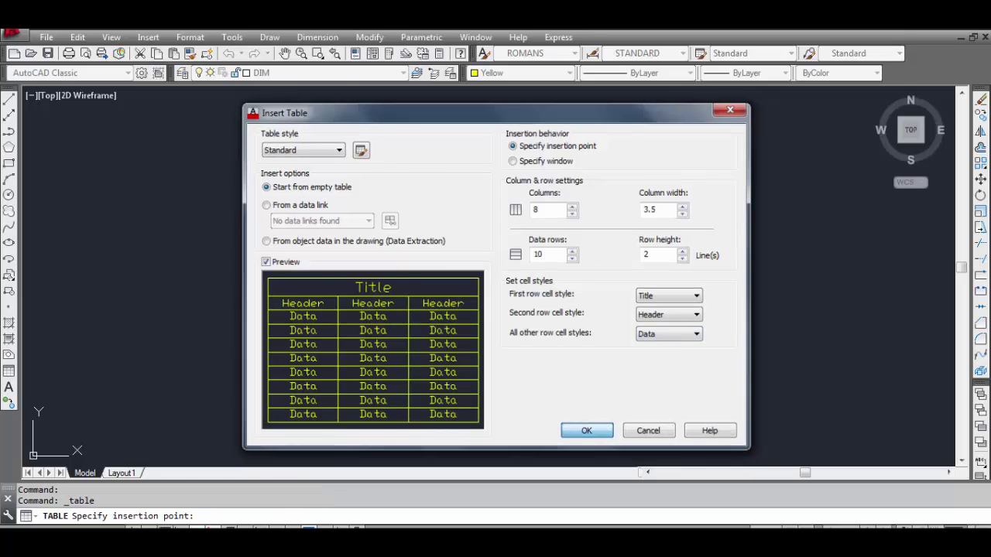
scroll(674, 274, "up", 4)
scroll(457, 243, "down", 3)
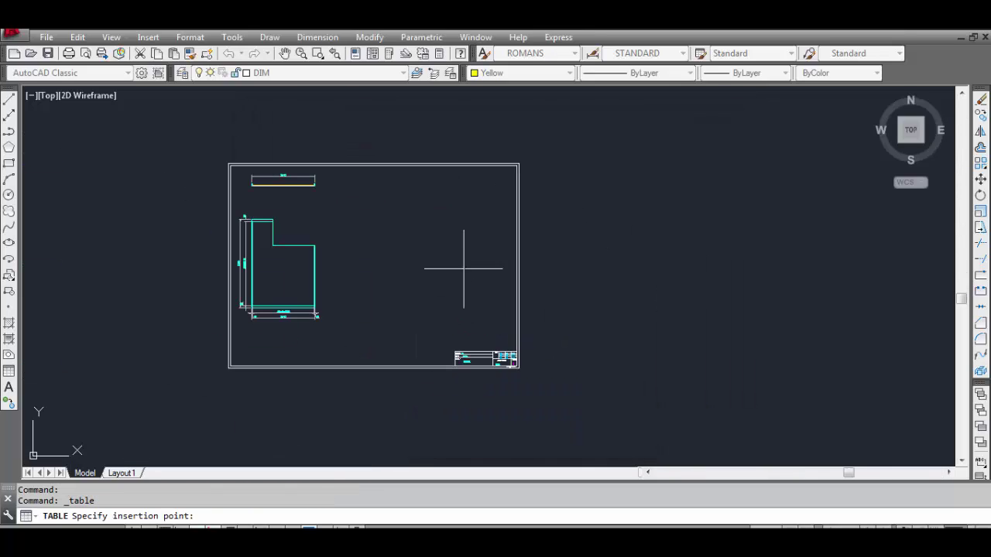
left_click(376, 214)
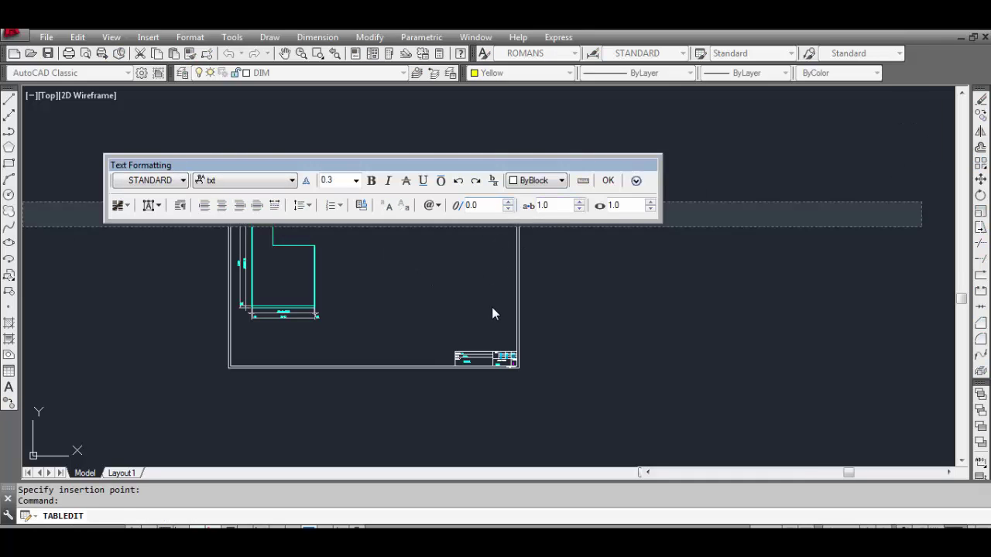
Enter 'data' as the table title and 'retre' in the first header cell, then finish editing.
scroll(491, 306, "down", 2)
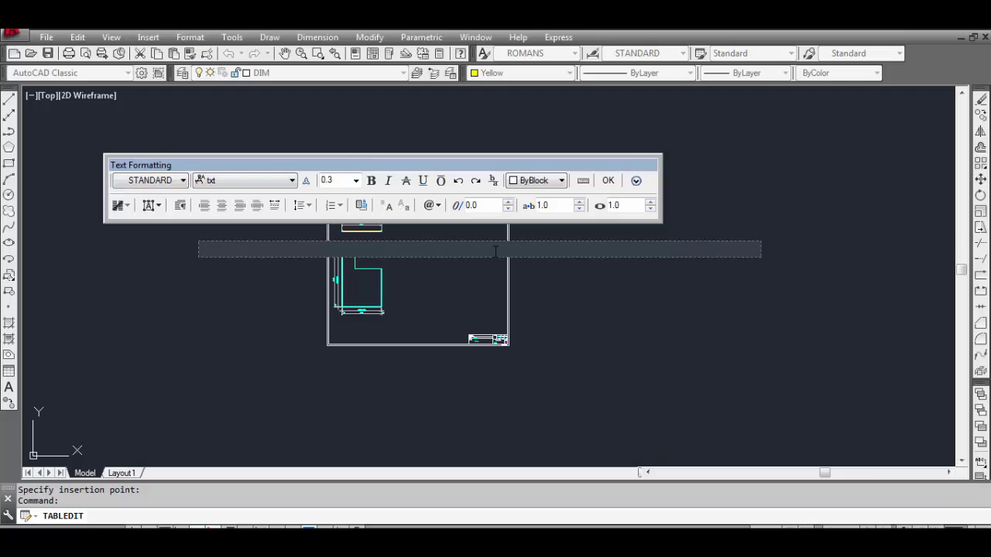
scroll(471, 247, "up", 2)
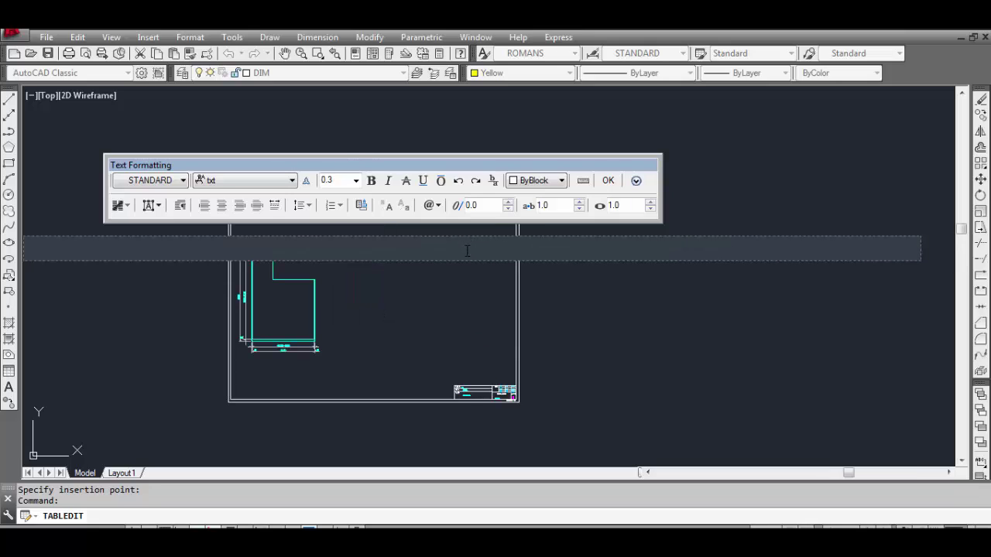
type("ta")
key("Tab")
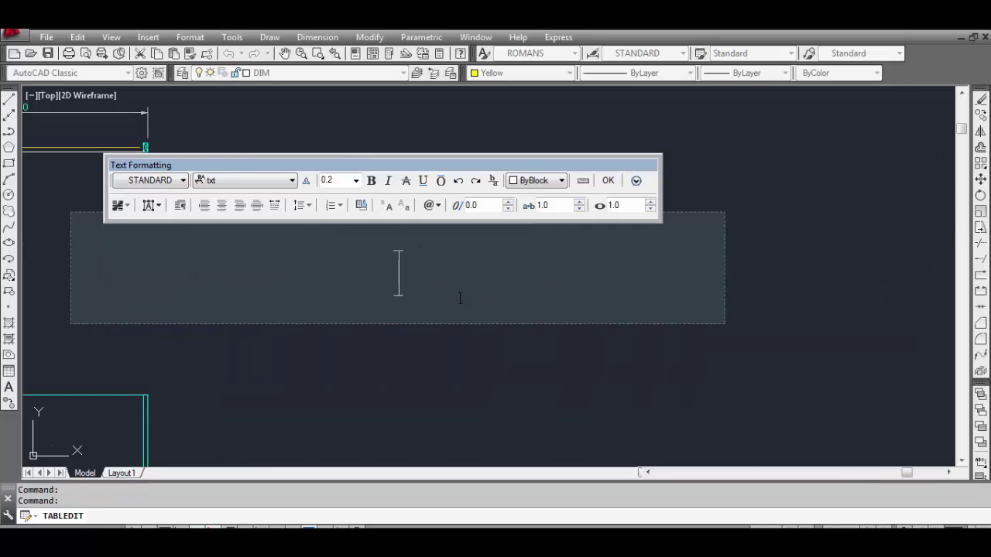
type("retre")
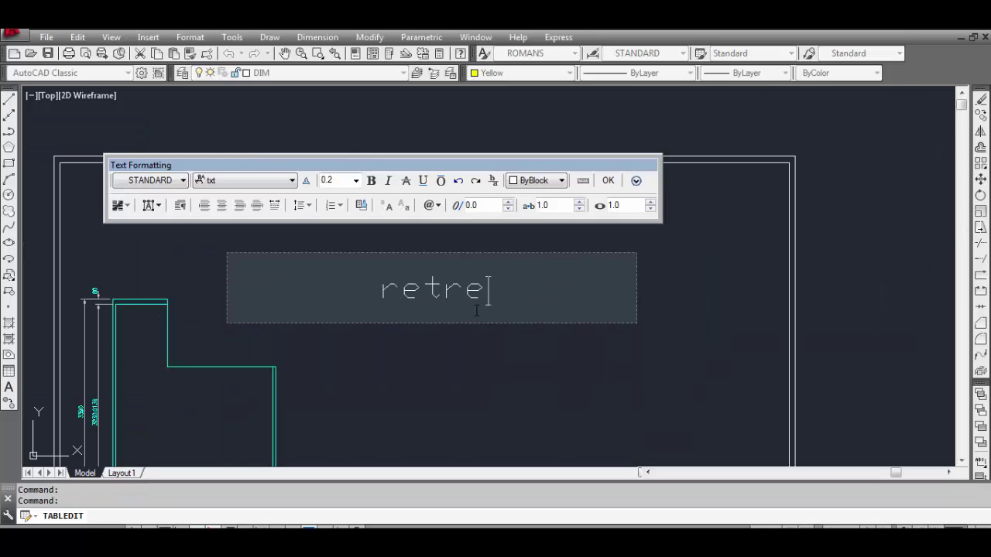
left_click(607, 181)
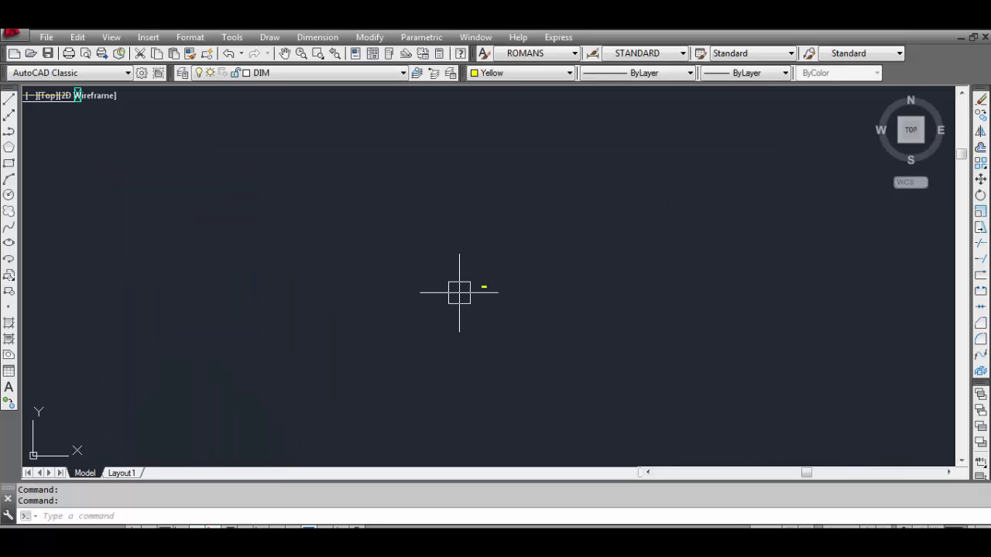
Zoom in on the table and select its title cell reading 'data'.
scroll(480, 291, "up", 10)
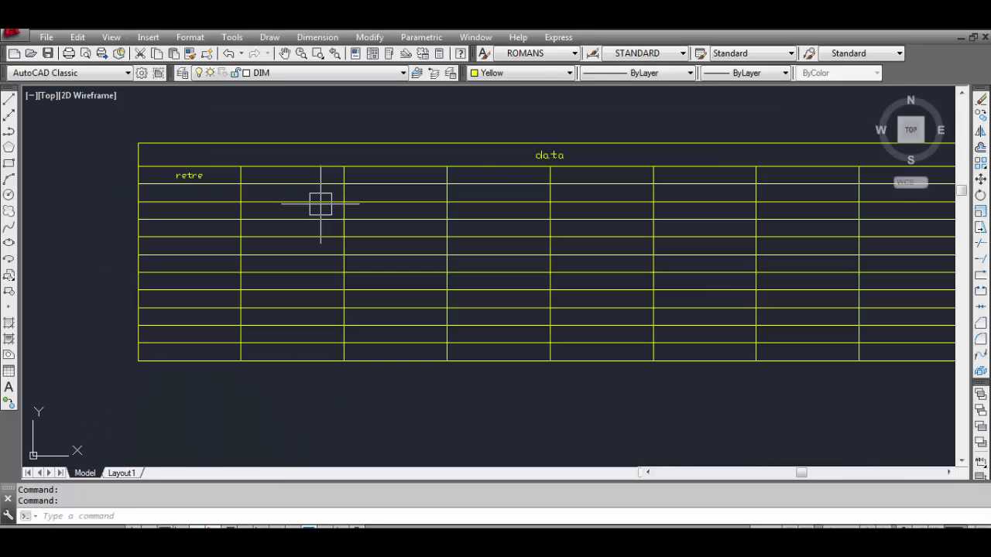
scroll(435, 210, "down", 4)
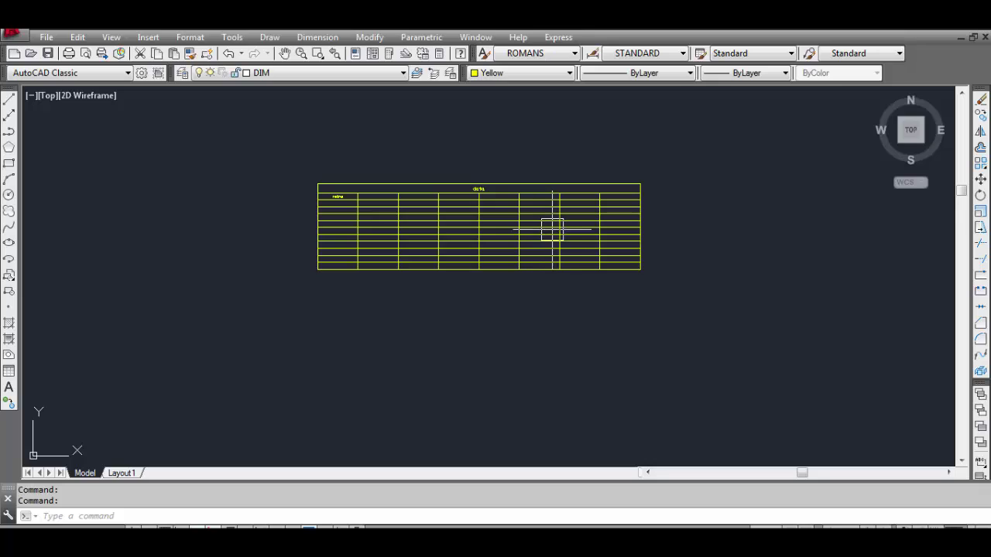
scroll(504, 198, "up", 2)
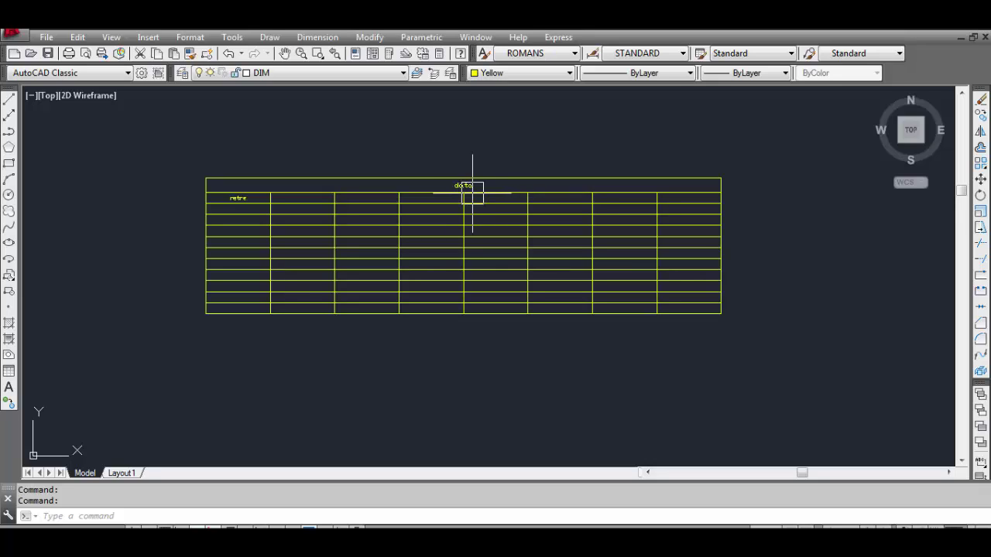
scroll(242, 209, "up", 4)
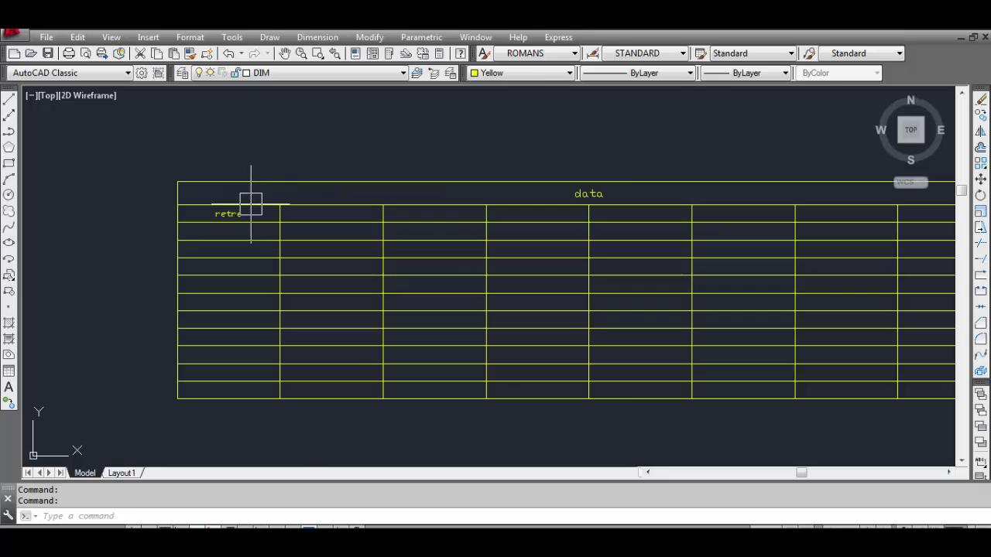
scroll(232, 206, "up", 2)
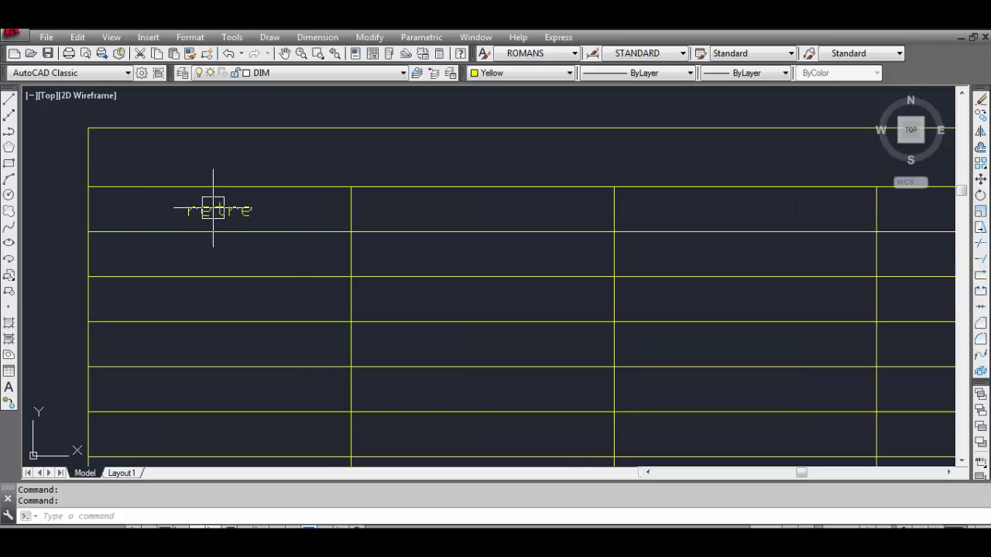
scroll(232, 205, "down", 5)
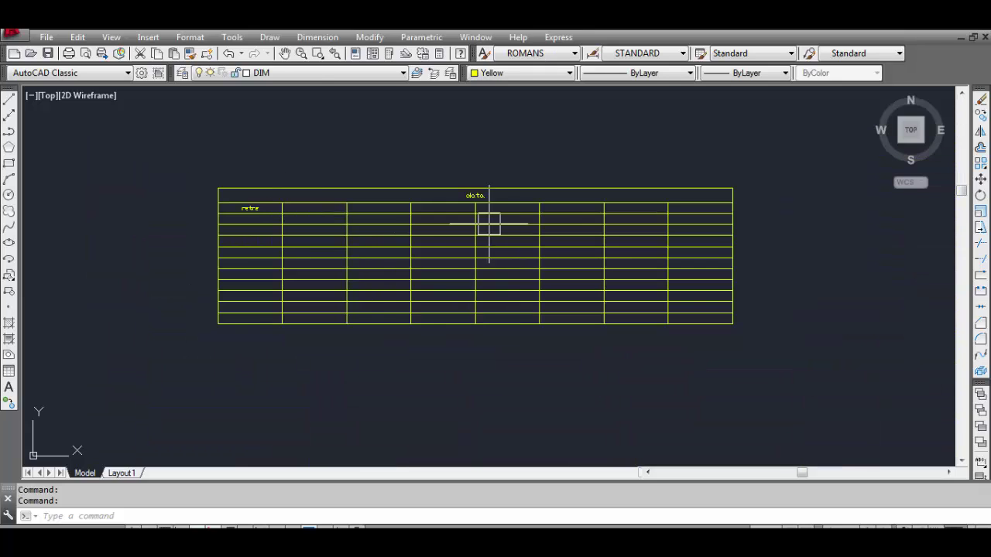
scroll(464, 186, "up", 4)
left_click(462, 194)
scroll(464, 186, "up", 4)
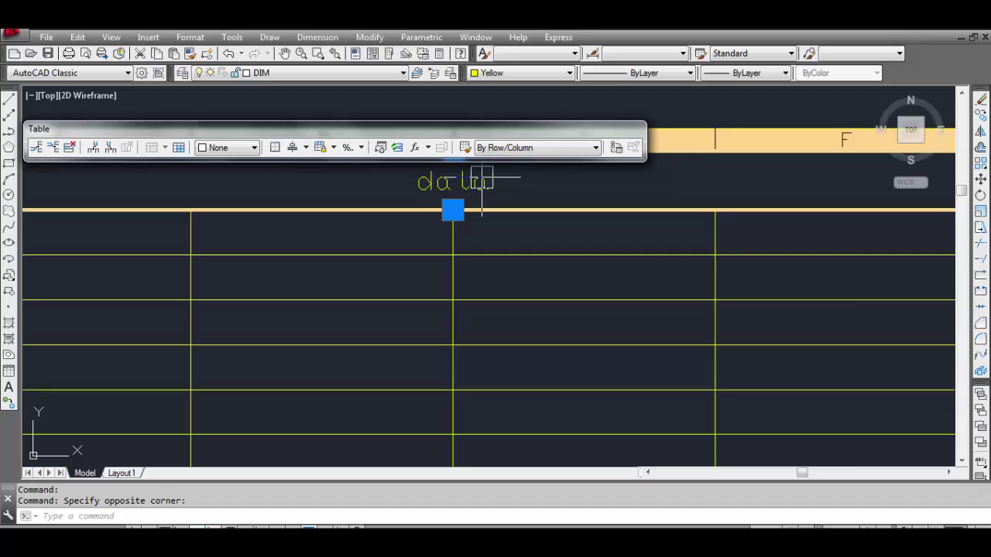
Replace the table title 'data' with 'header'.
double_click(469, 185)
left_click_drag(499, 186, 375, 185)
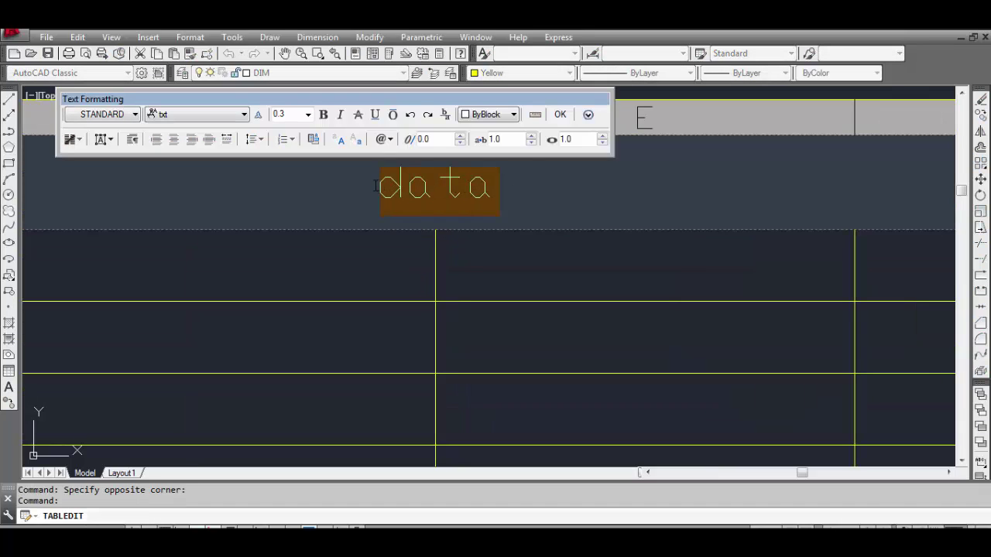
type("header")
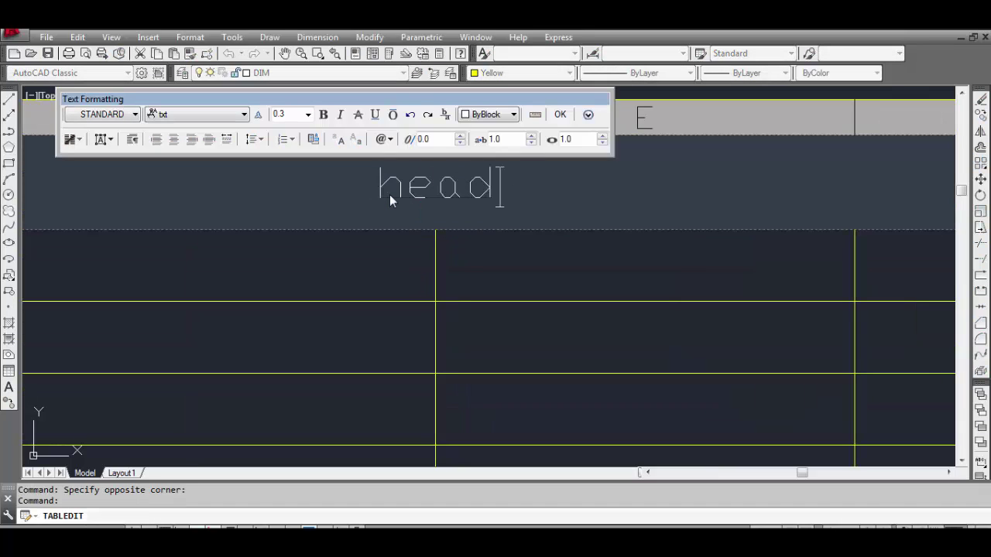
key("Escape")
scroll(458, 237, "down", 8)
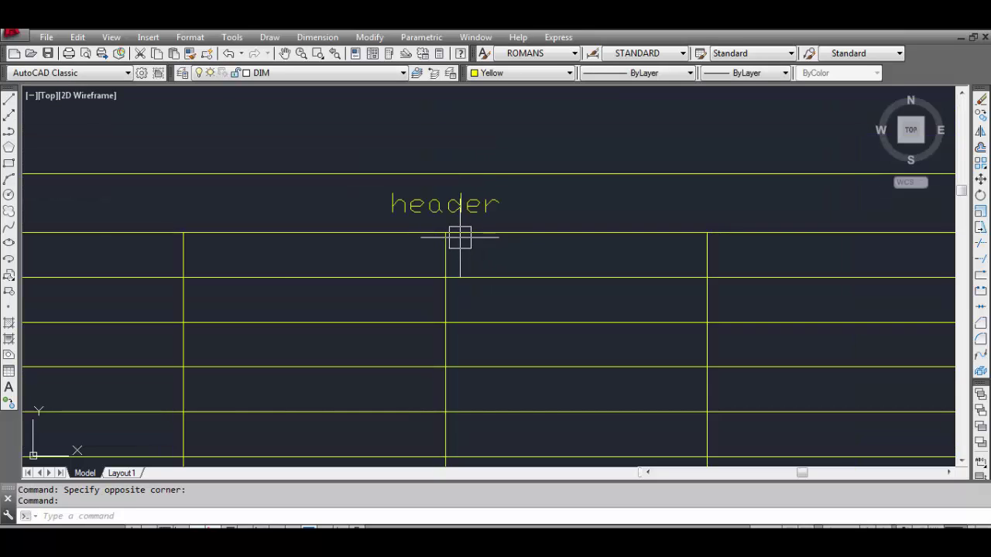
scroll(390, 250, "up", 6)
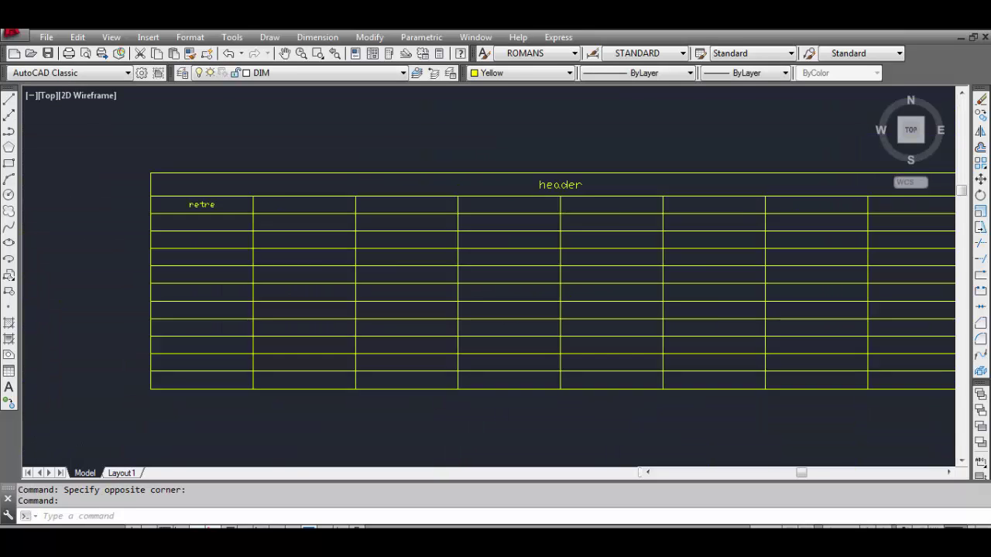
Fill an empty column D data cell with the filler text 'fdgfgfgf'.
left_click(526, 222)
double_click(527, 222)
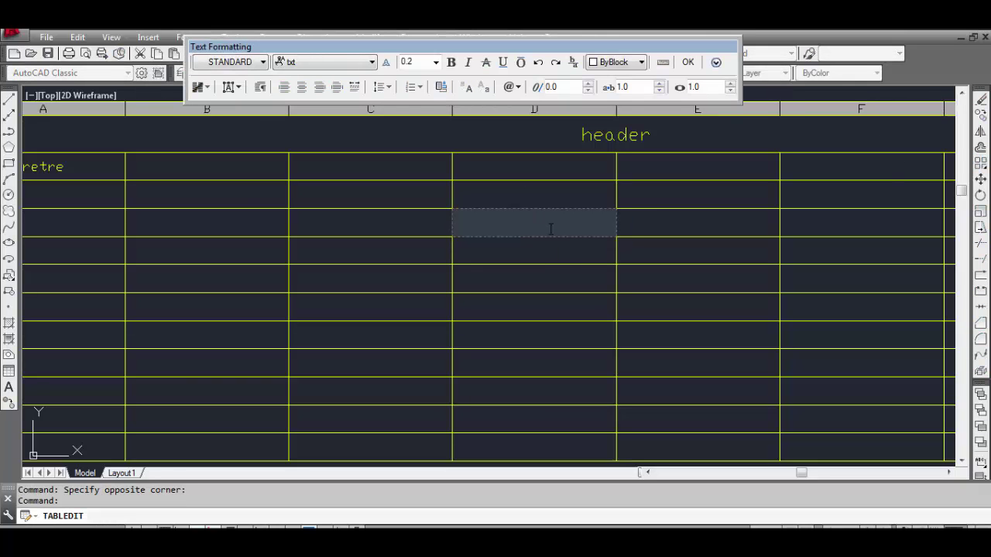
type("fdgfgfgf")
left_click(561, 250)
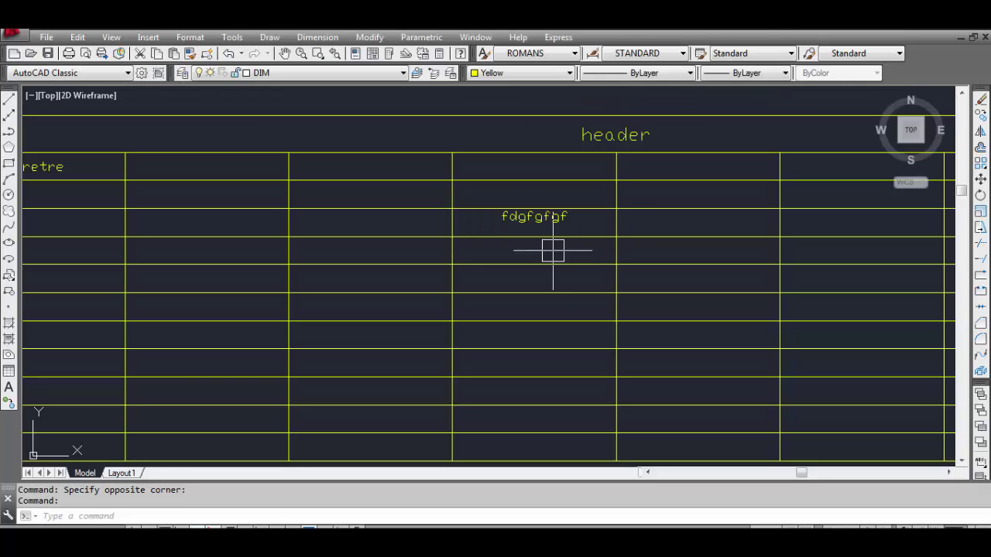
scroll(522, 221, "down", 4)
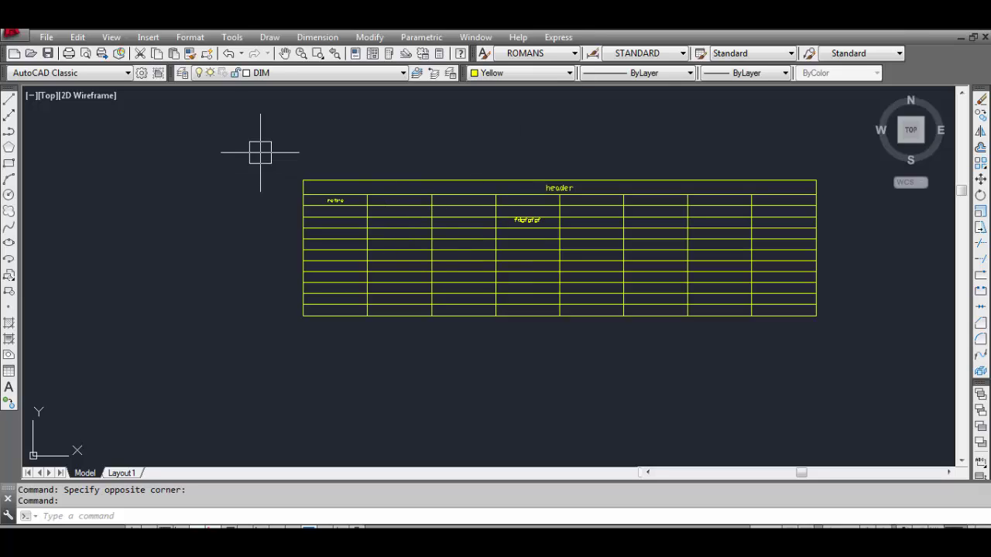
Start a second table from Draw > Table....
scroll(464, 205, "down", 3)
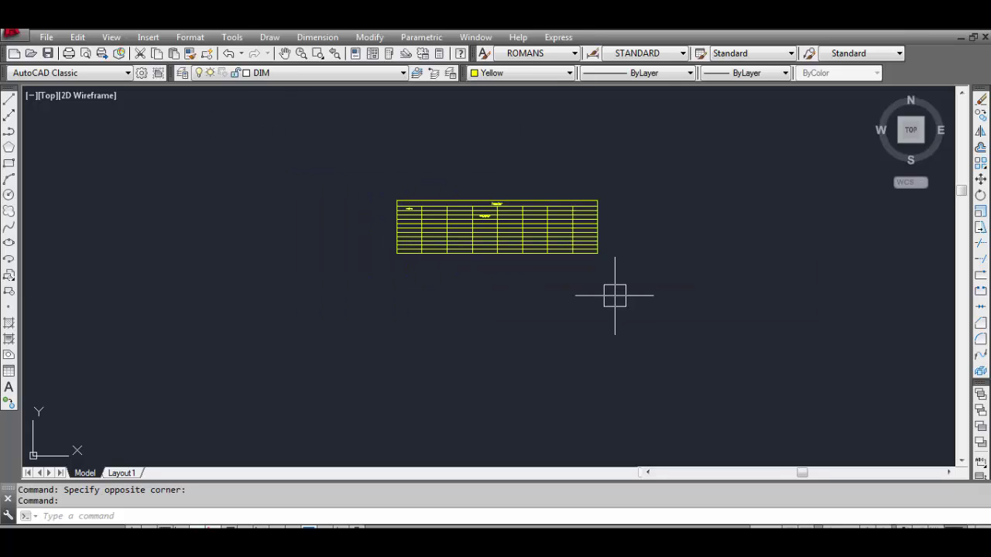
type("t")
left_click(318, 37)
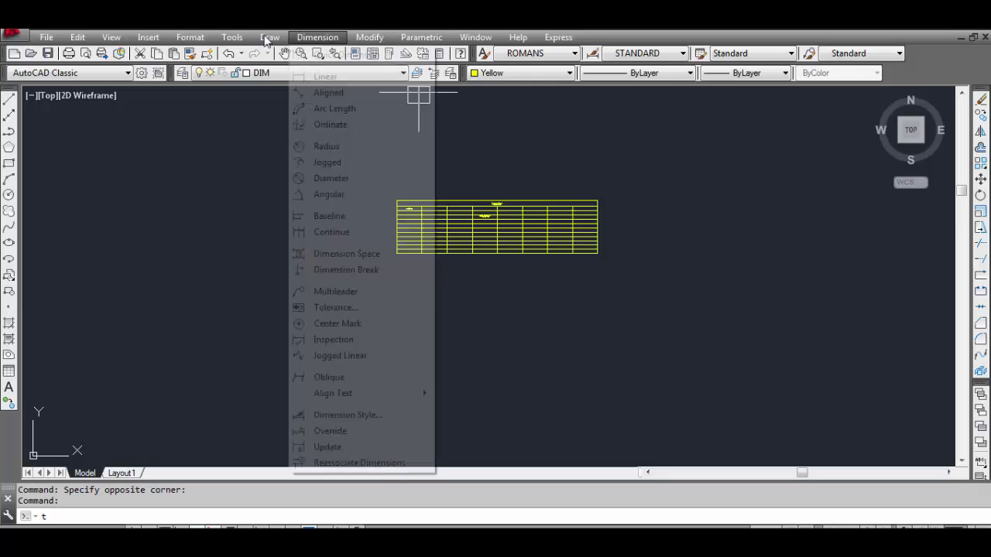
mouse_move(268, 37)
left_click(312, 334)
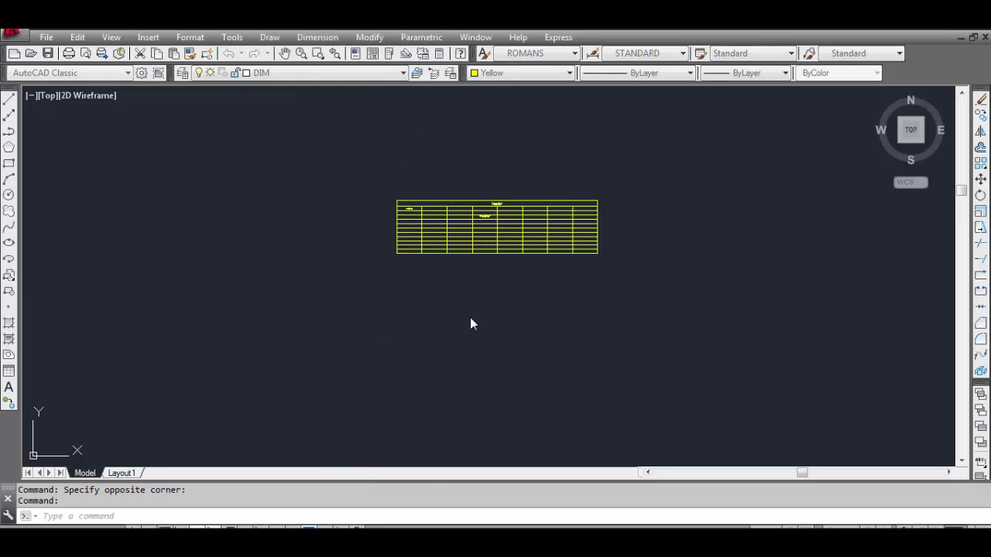
Set window insertion with 10 columns and 10 data rows, and confirm the settings.
mouse_move(526, 166)
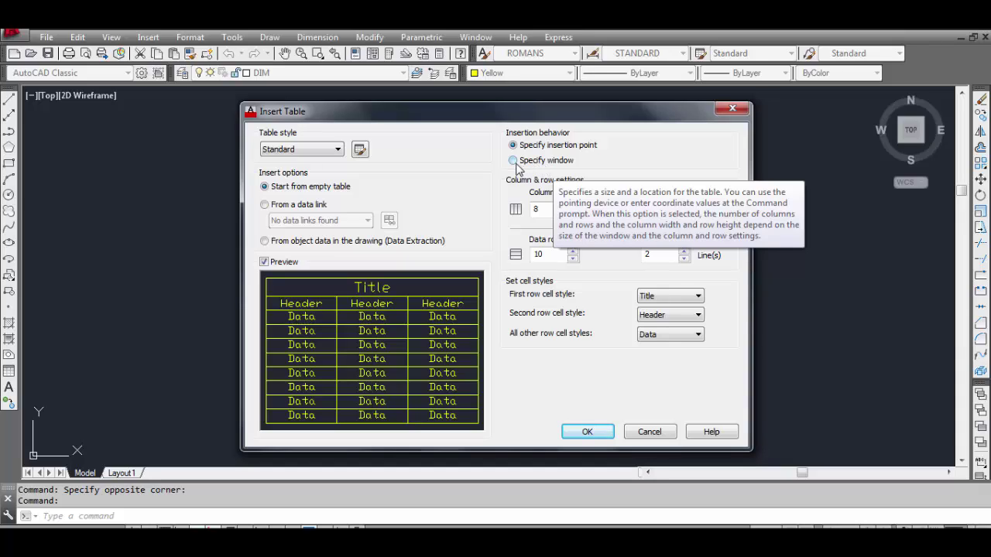
left_click(513, 160)
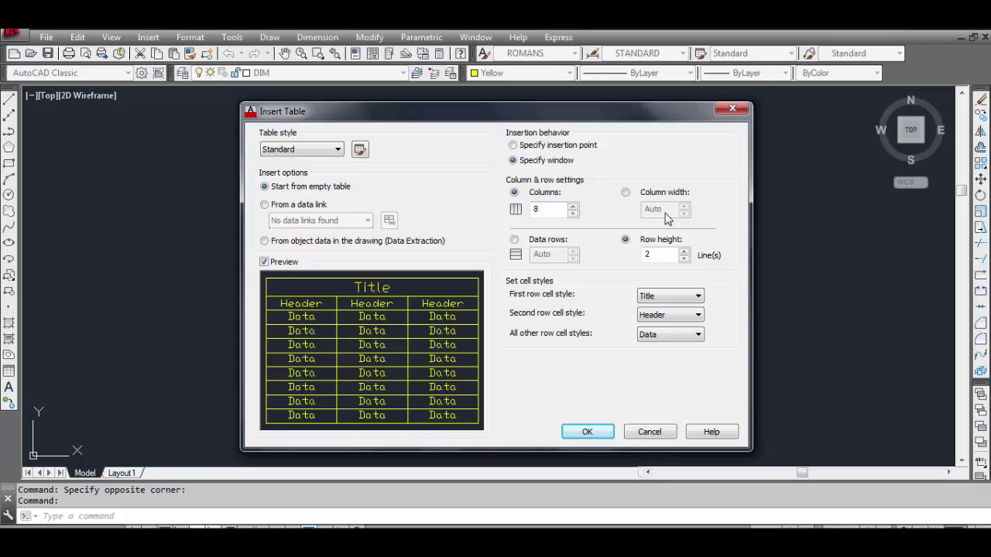
left_click(514, 239)
left_click(573, 251)
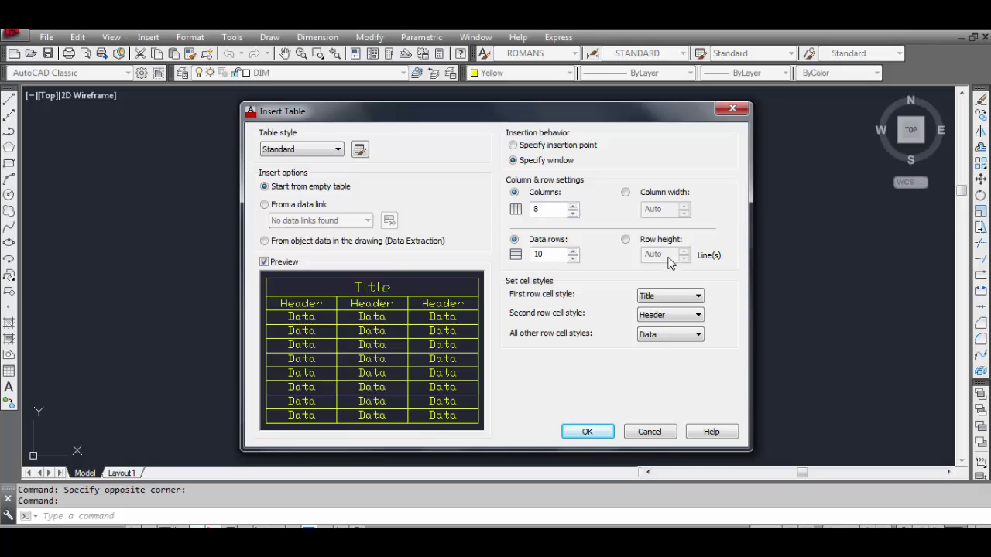
left_click(573, 213)
left_click(573, 205)
left_click(587, 432)
Window-place the second table on the sheet, right of the part and just above the title block.
scroll(499, 216, "down", 6)
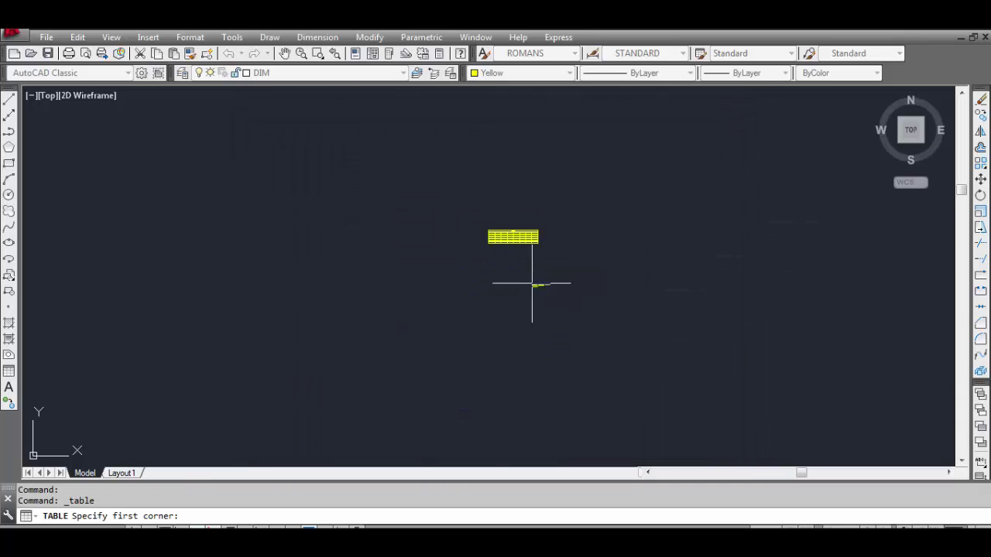
scroll(432, 236, "up", 2)
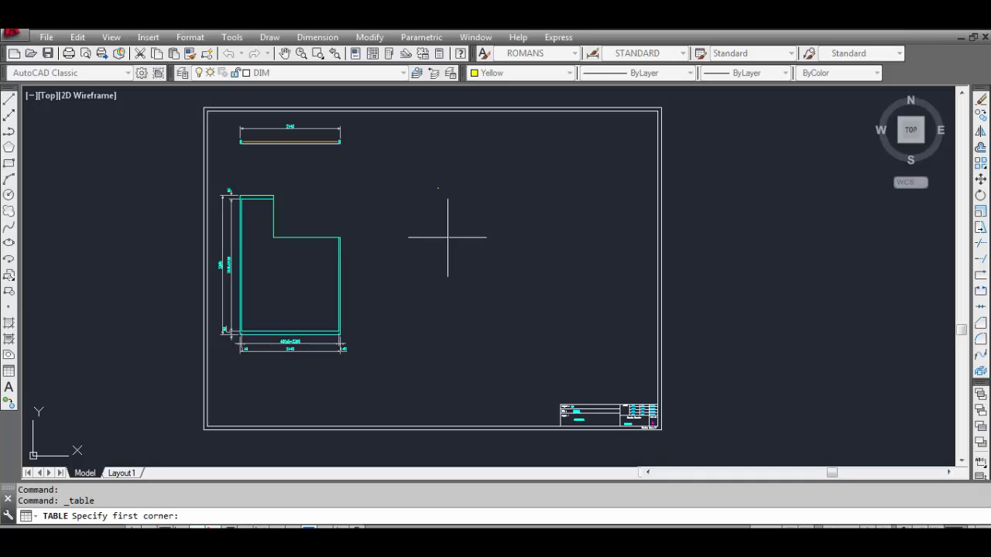
left_click(449, 233)
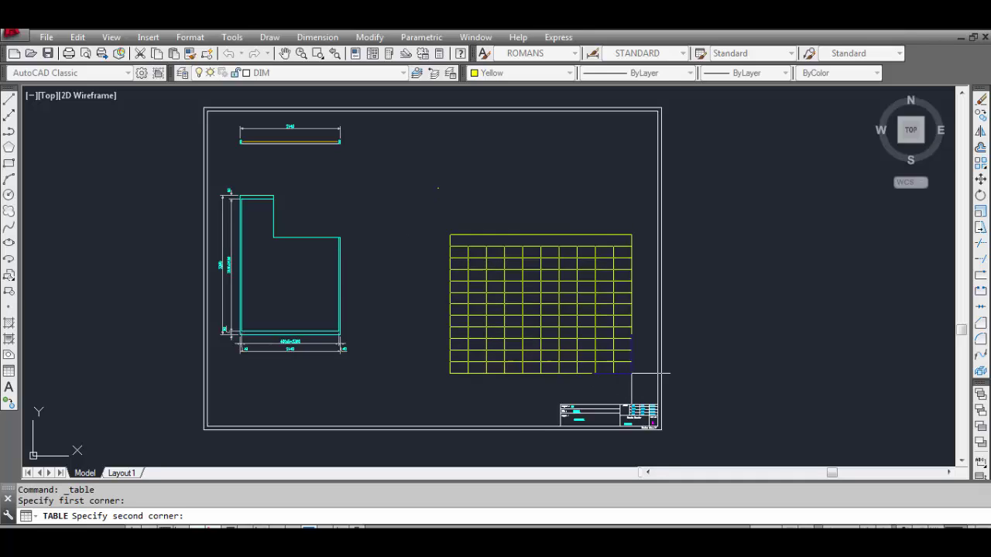
scroll(642, 387, "up", 3)
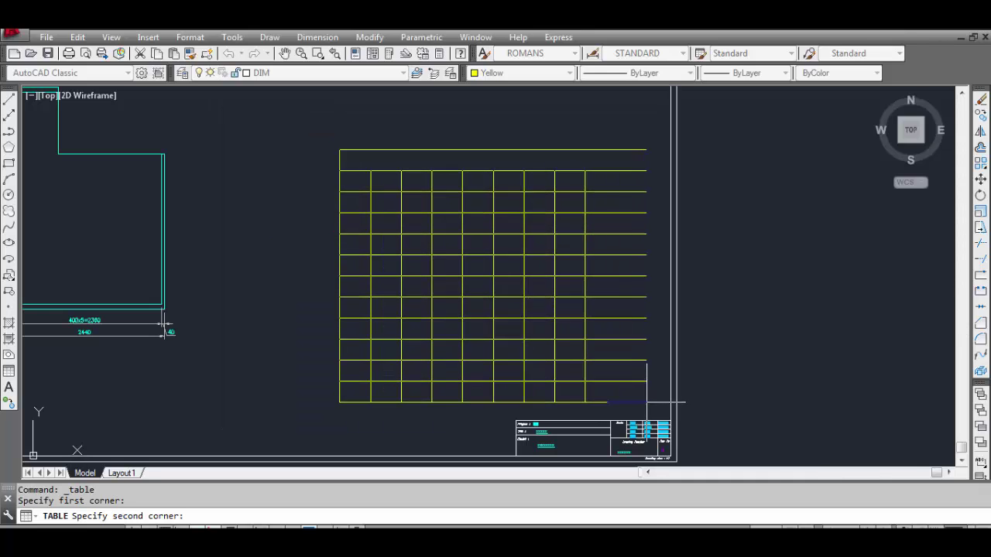
scroll(676, 413, "up", 4)
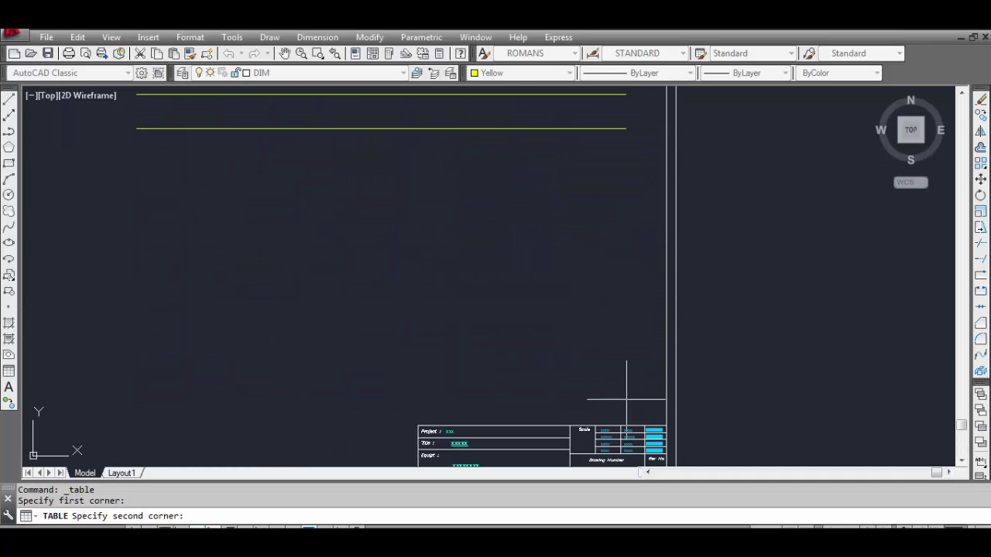
scroll(666, 418, "down", 4)
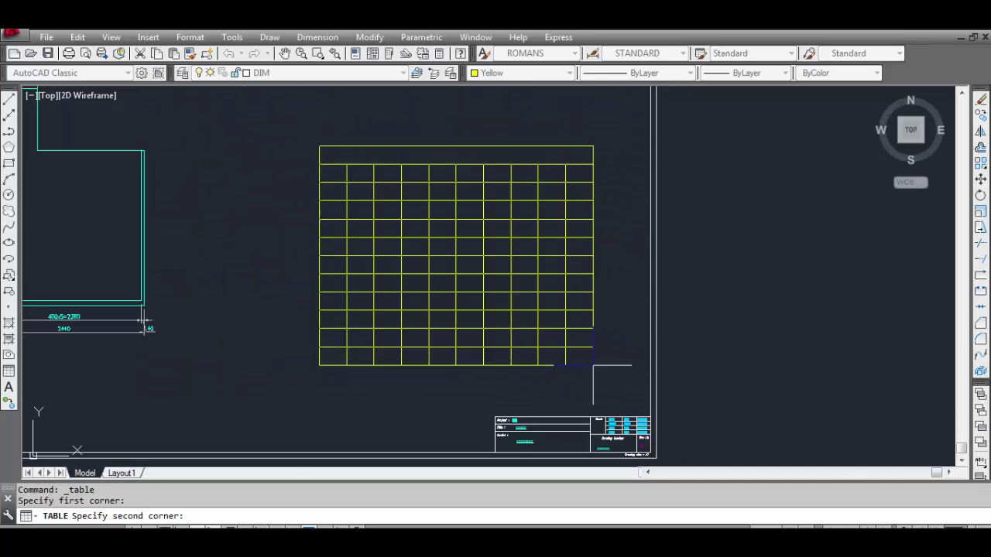
scroll(631, 395, "down", 2)
scroll(623, 370, "up", 2)
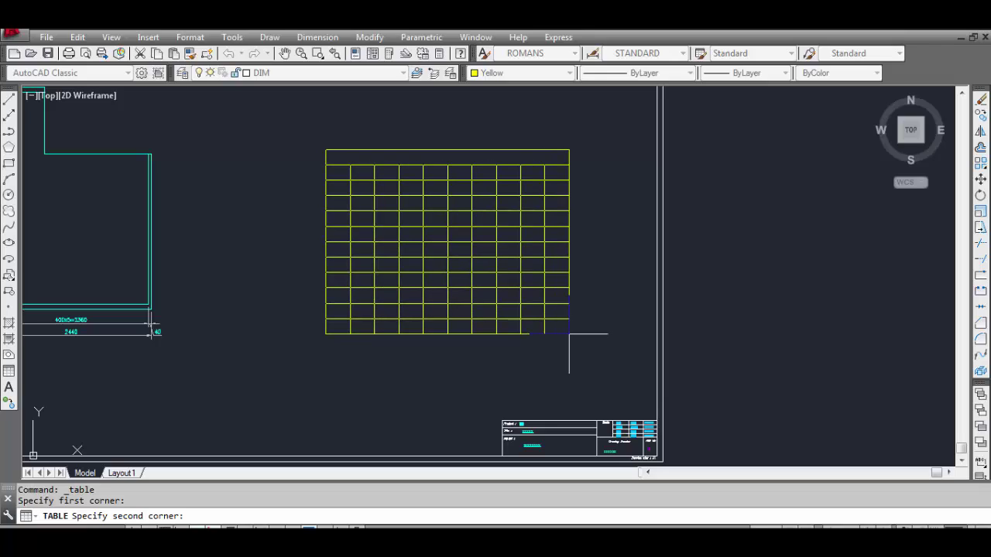
left_click(575, 349)
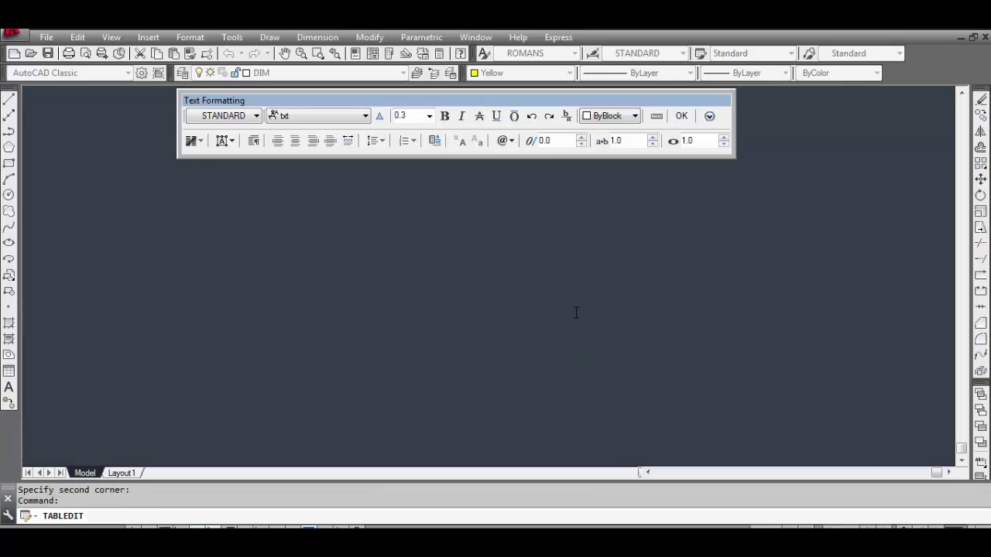